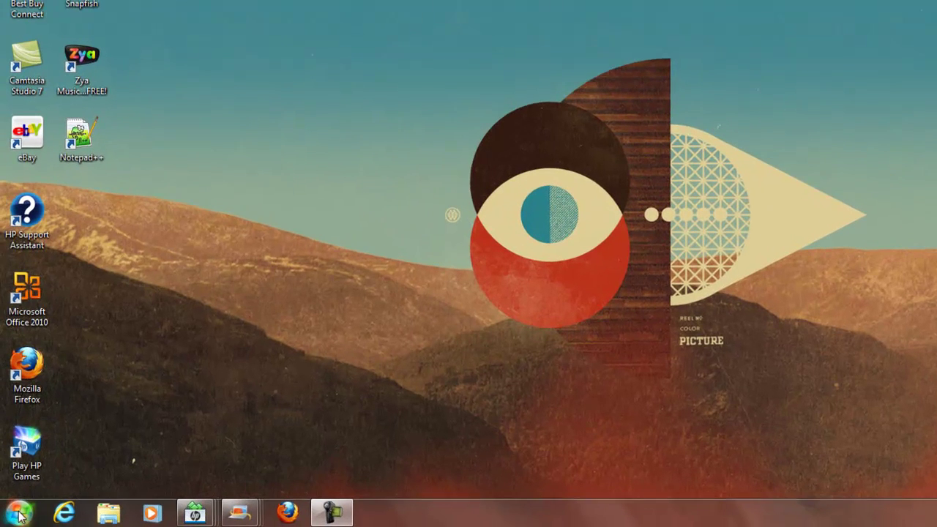
# - Launch Vegas Movie Studio HD 11.0 from the Start menu and close the Welcome dialog
pyautogui.click(16, 516)
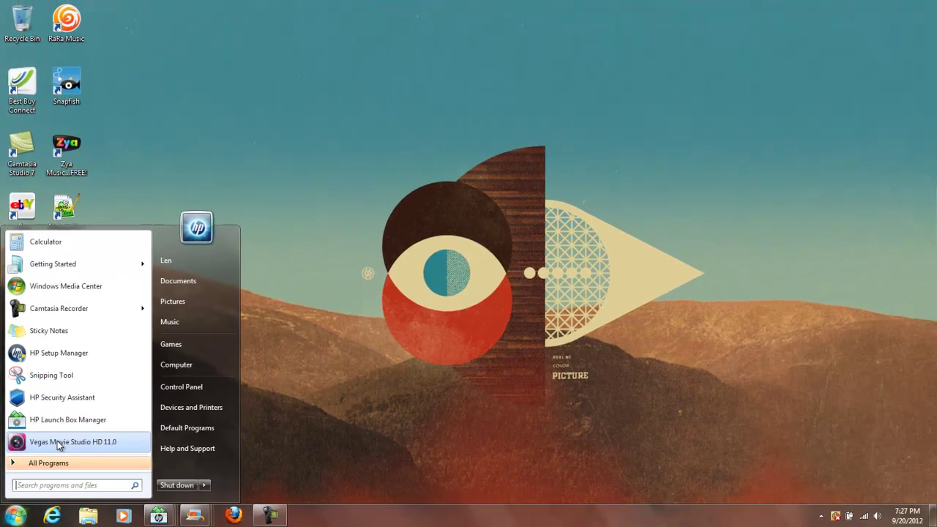
pyautogui.click(73, 423)
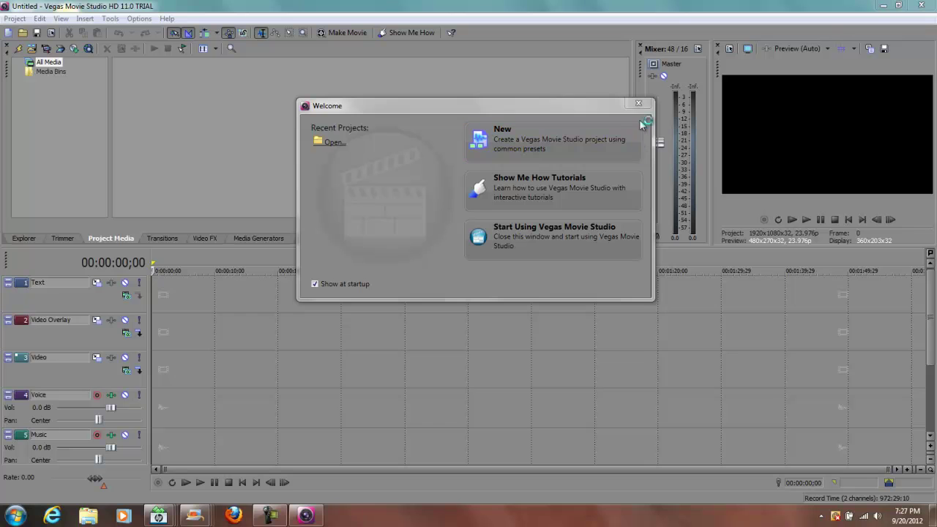
pyautogui.click(638, 105)
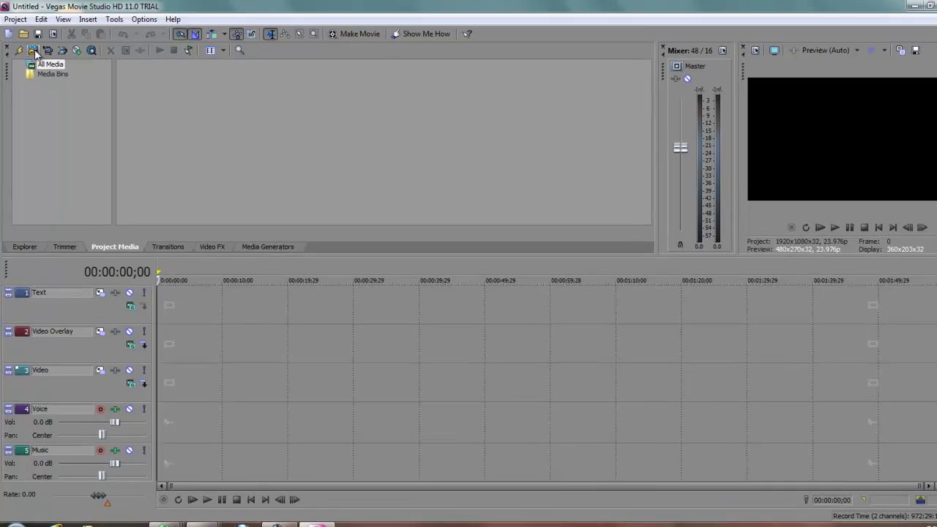
# - Try importing clip 010 through Import Media and dismiss the file-open error warning
pyautogui.click(34, 49)
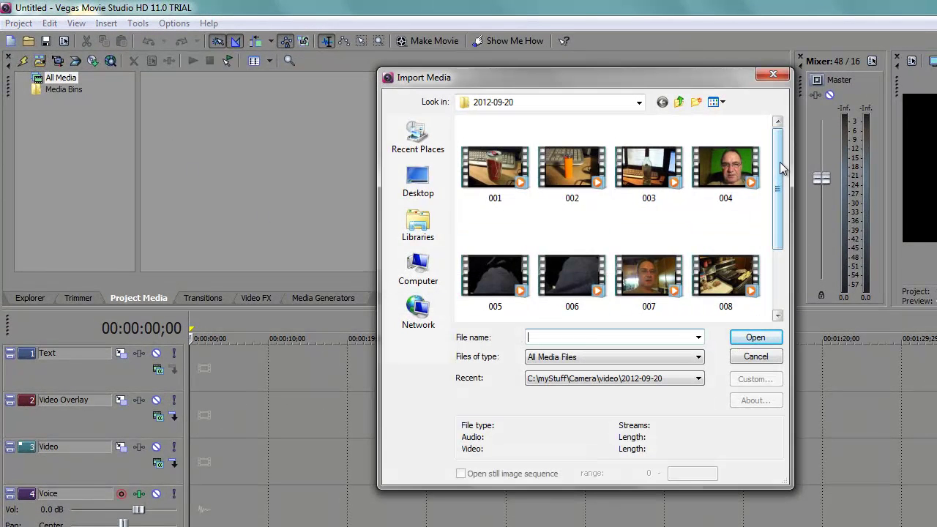
pyautogui.moveTo(777, 206); pyautogui.dragTo(776, 267)
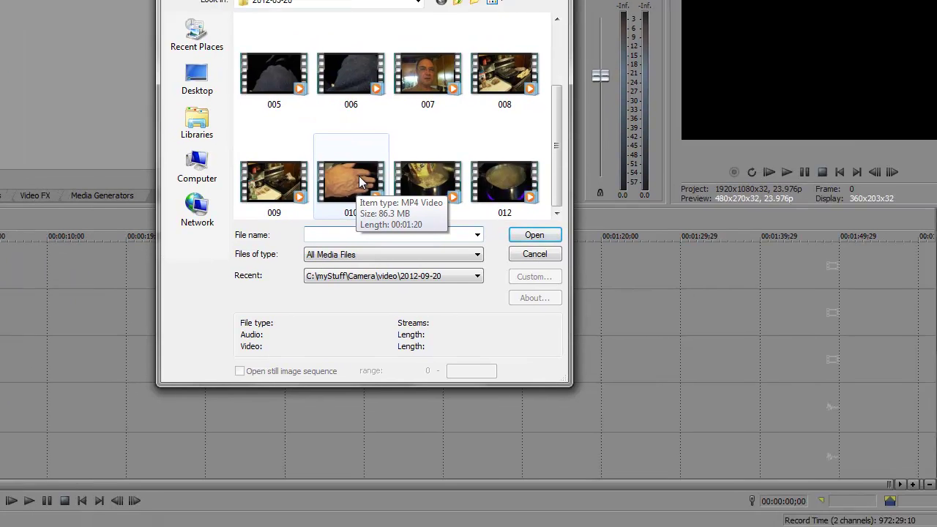
pyautogui.doubleClick(358, 178)
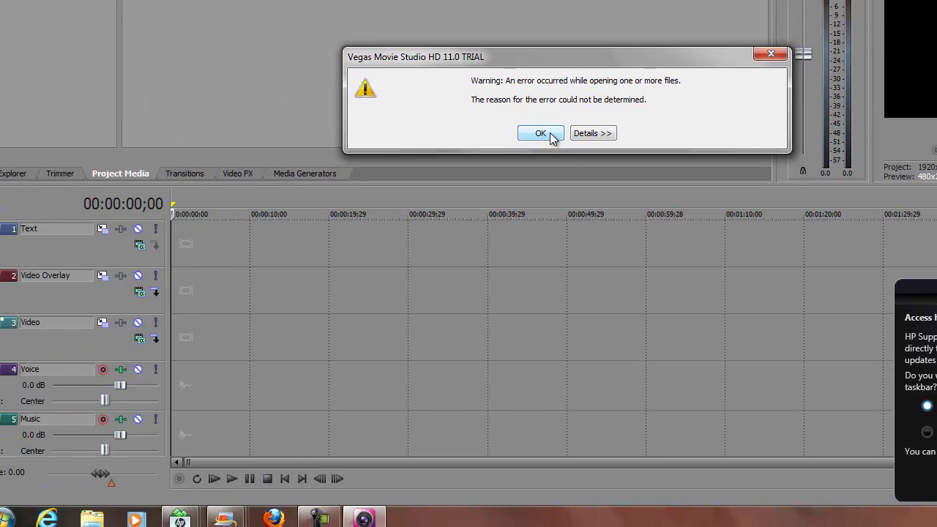
pyautogui.click(332, 149)
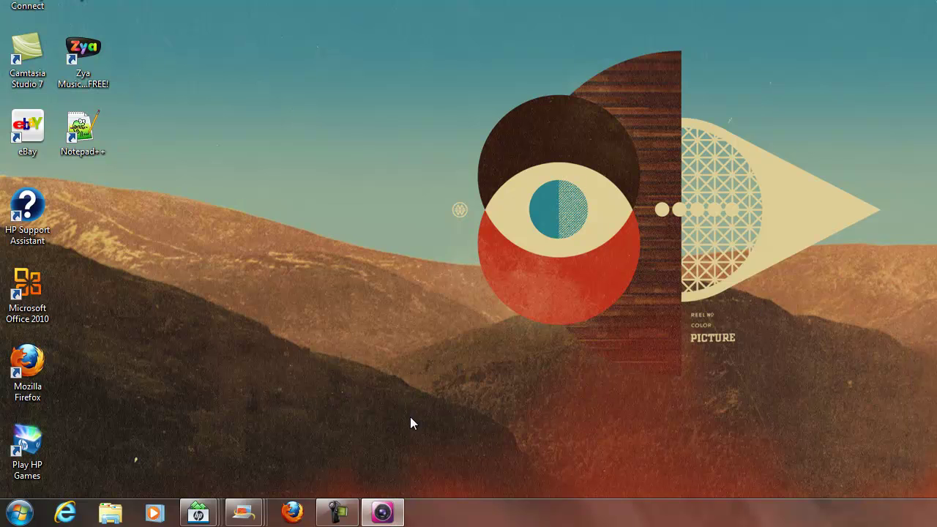
# - Open Firefox and search Google for 'quicktime'
pyautogui.click(21, 513)
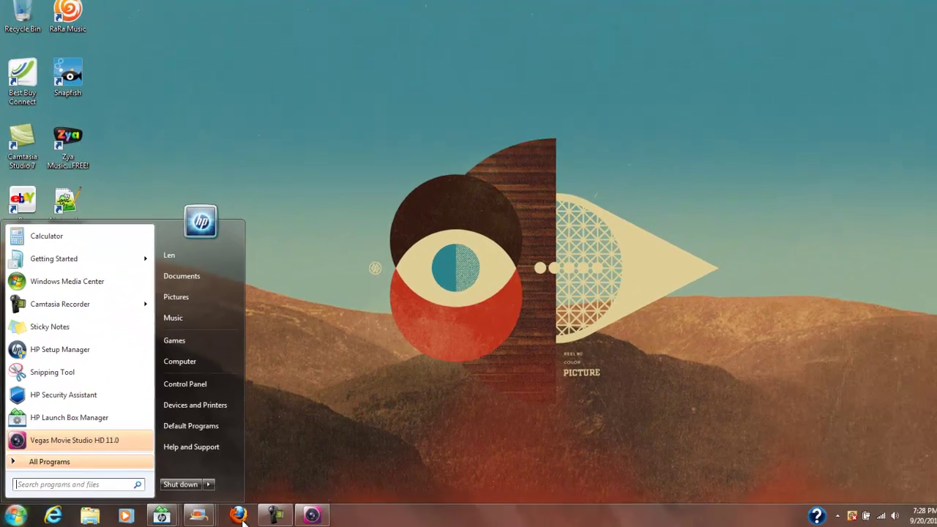
pyautogui.click(239, 515)
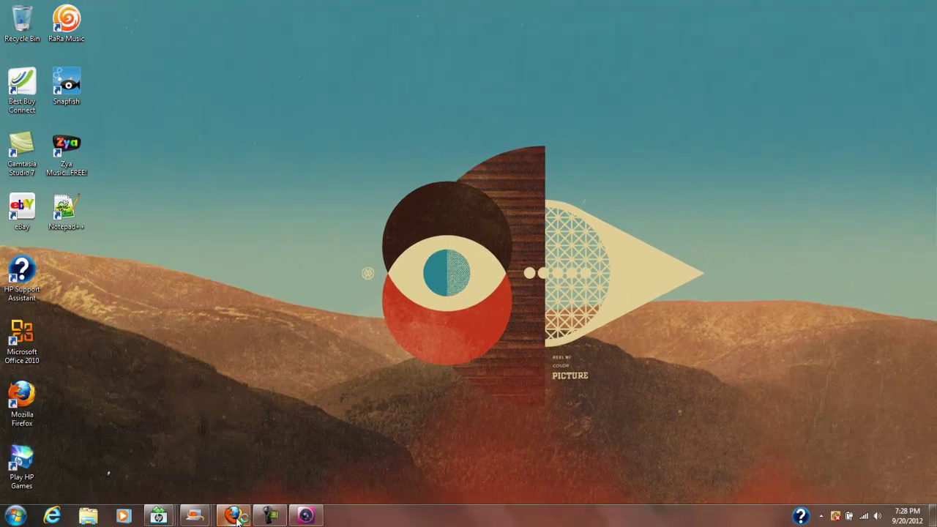
pyautogui.moveTo(240, 512)
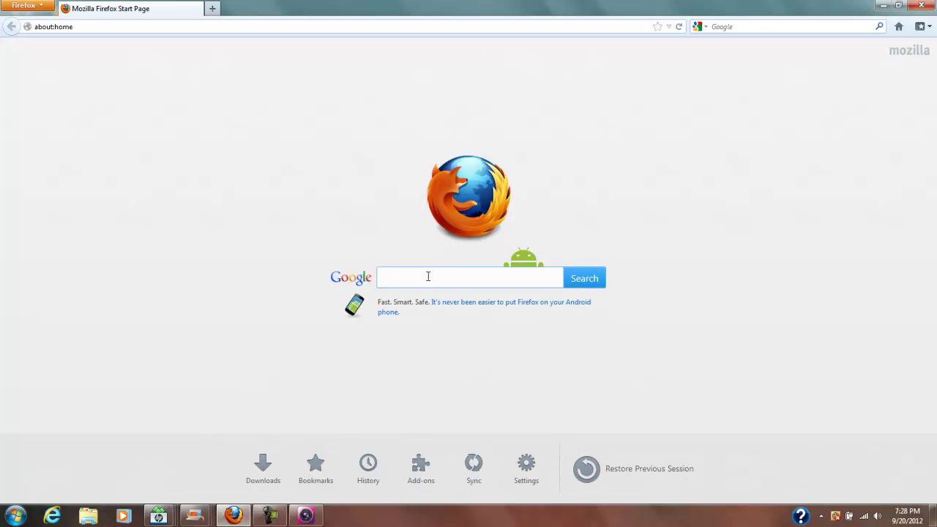
pyautogui.click(549, 280)
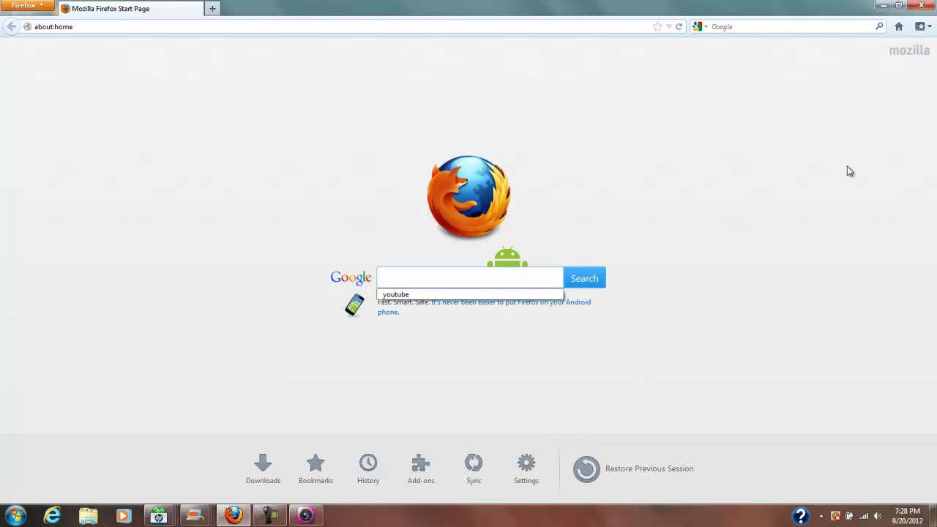
pyautogui.write('qu')
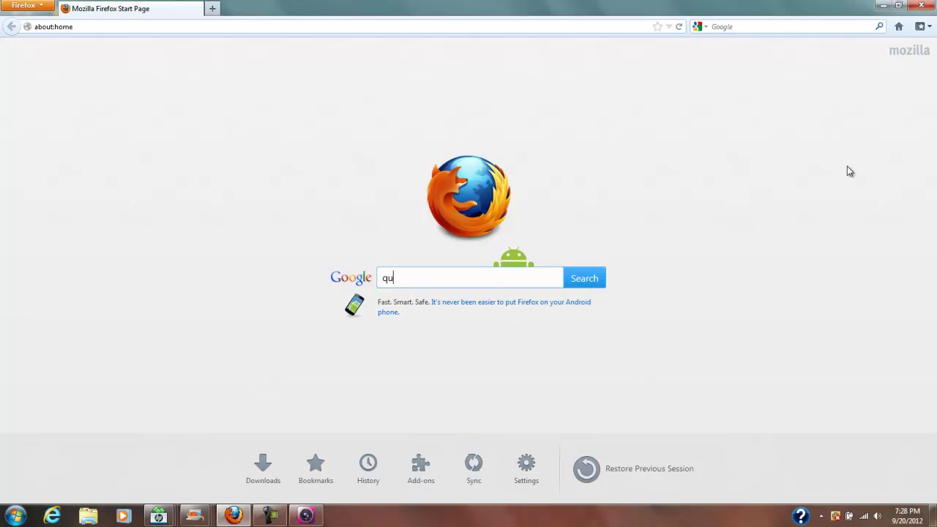
pyautogui.write('ick')
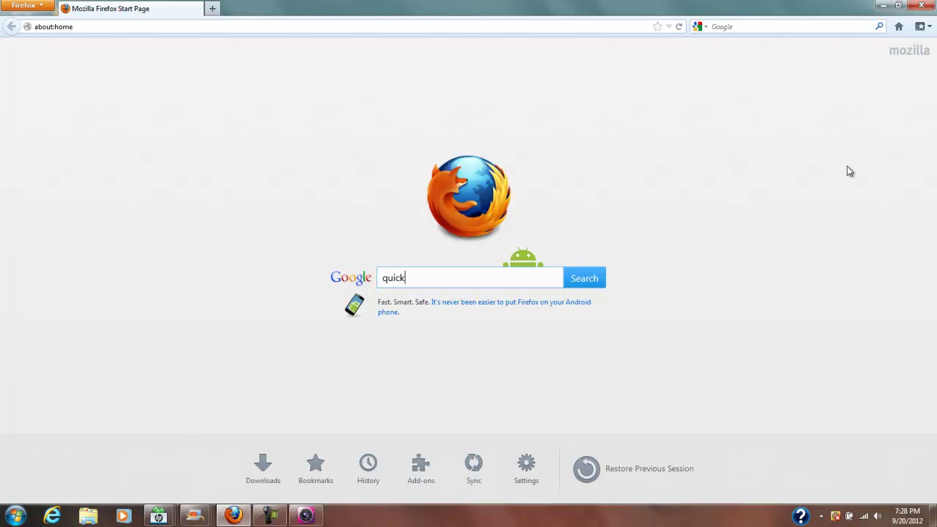
pyautogui.write('time')
pyautogui.press('Return')
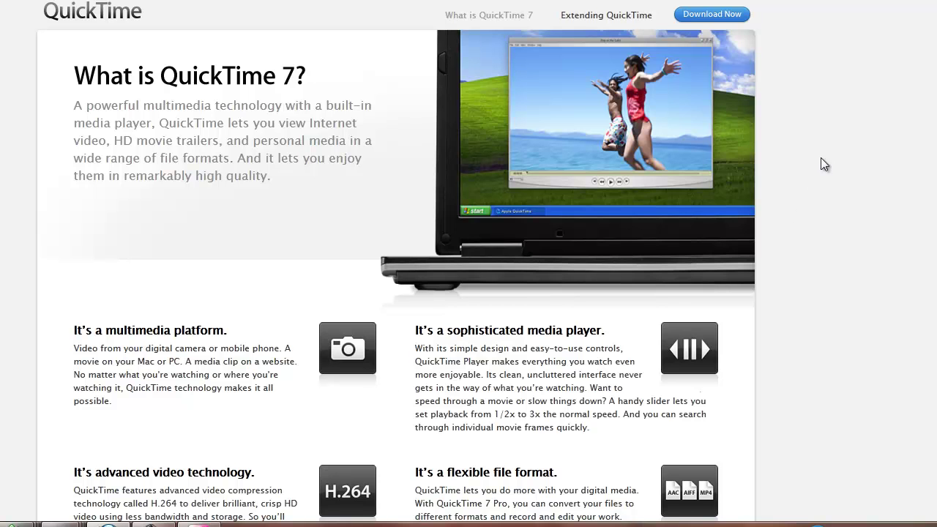
# - Download and save QuickTimeInstaller.exe, then run it from the Firefox Downloads window
pyautogui.click(722, 16)
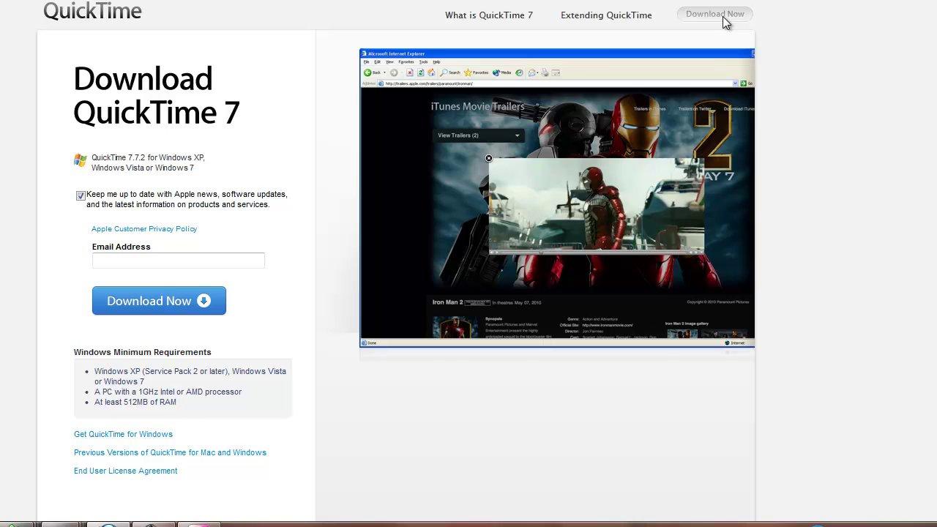
pyautogui.click(162, 305)
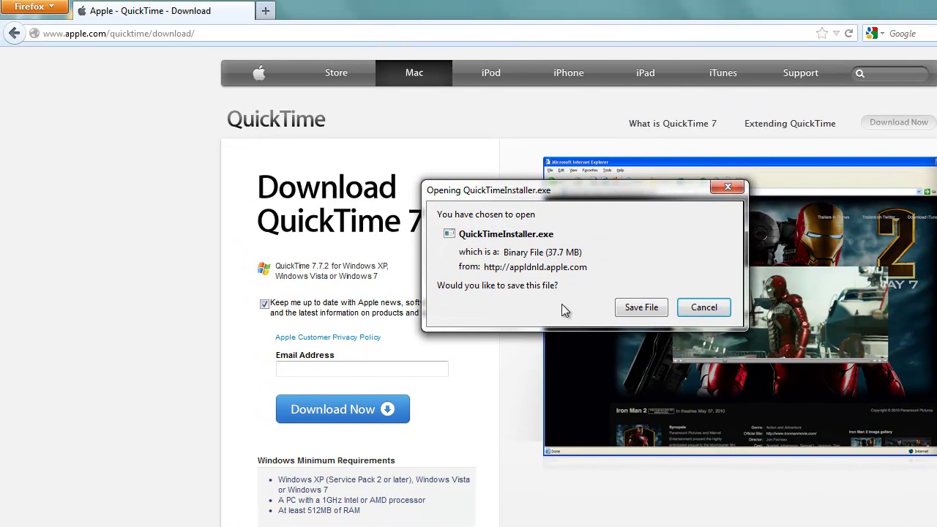
pyautogui.click(638, 308)
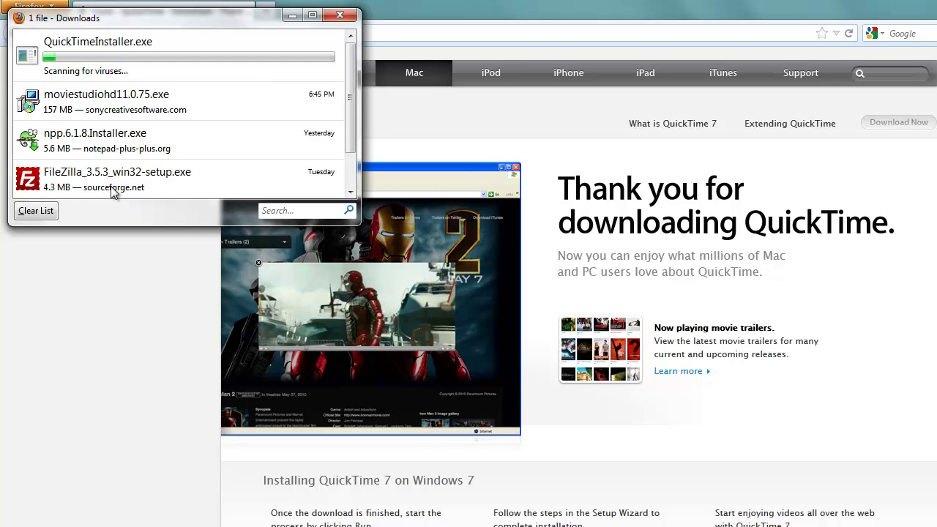
pyautogui.click(103, 44)
pyautogui.doubleClick(103, 44)
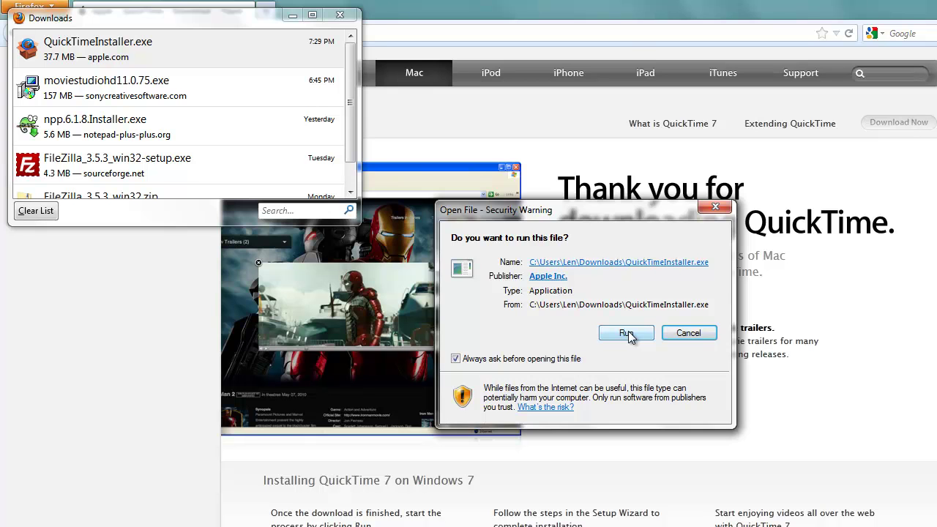
# - Run the QuickTime installer, accept the licence, install to the default folder, and close Firefox
pyautogui.click(626, 333)
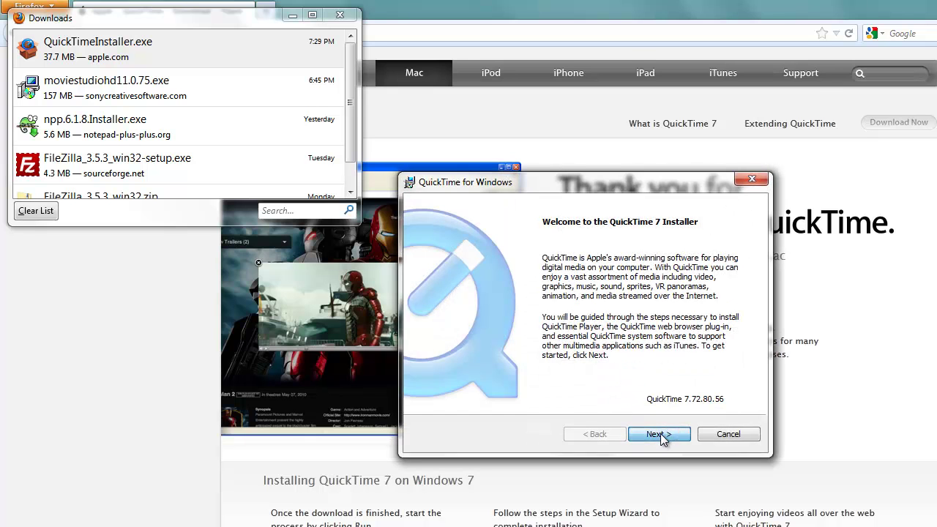
pyautogui.click(661, 435)
pyautogui.click(661, 436)
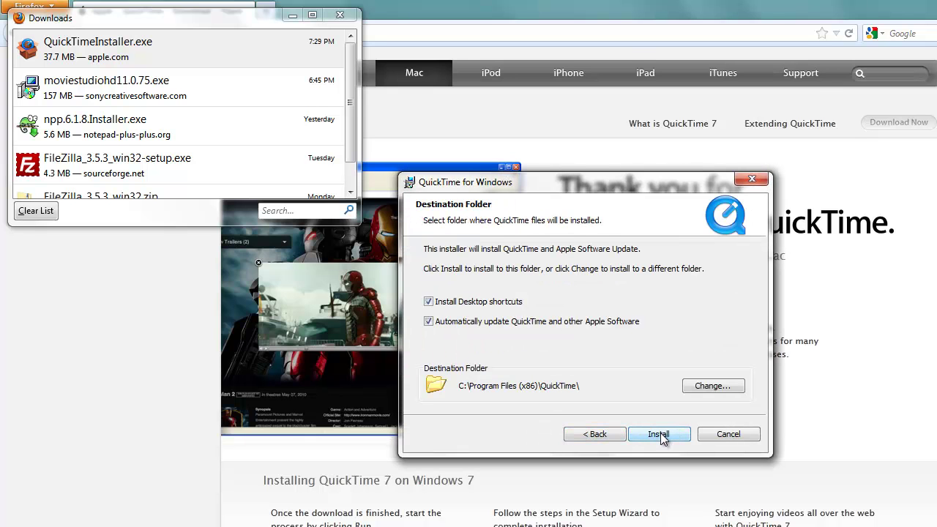
pyautogui.click(661, 435)
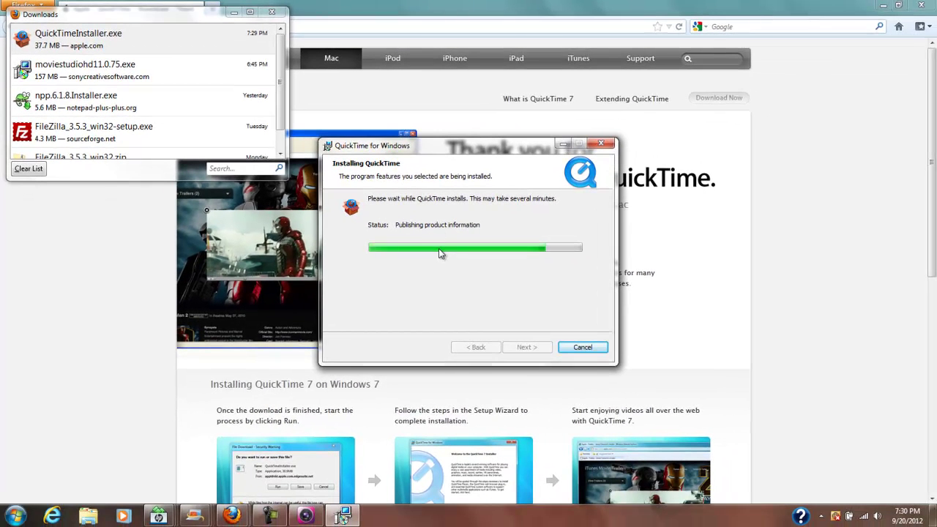
pyautogui.click(271, 12)
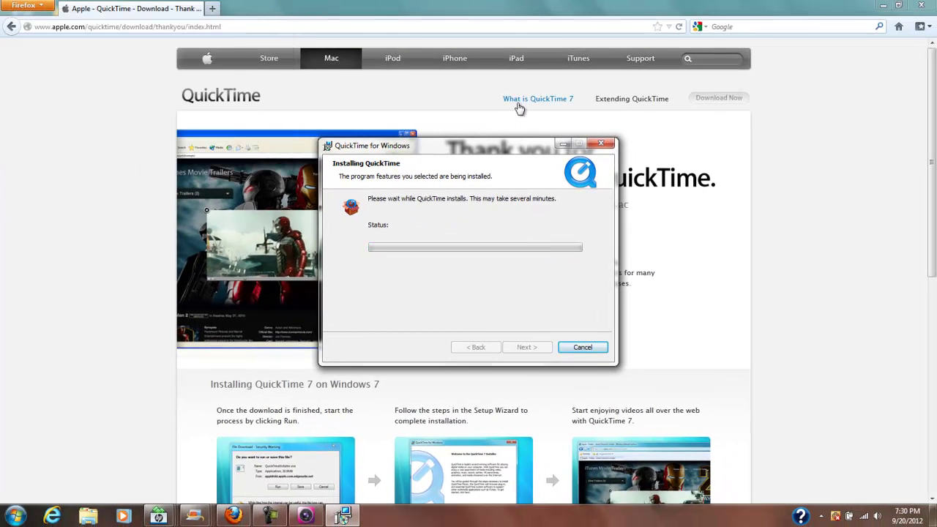
pyautogui.click(919, 5)
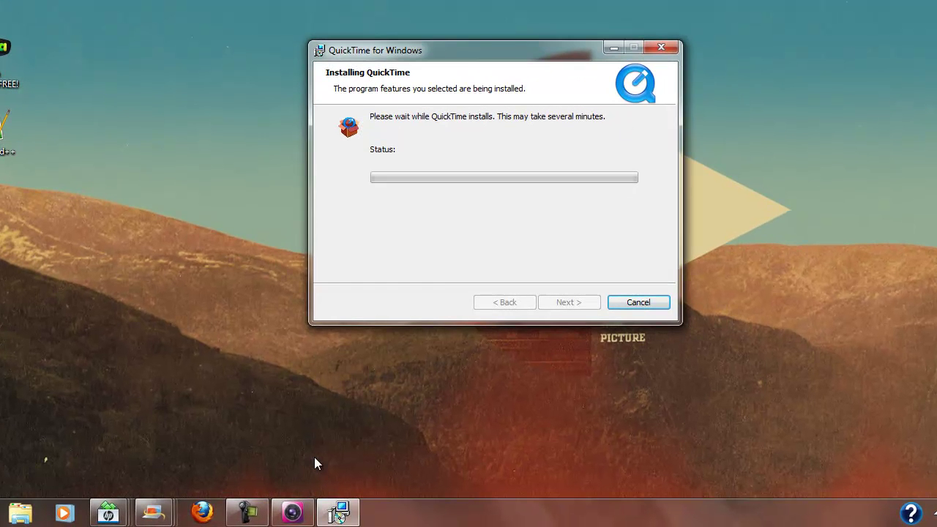
# - Finish the QuickTime installation and decline the QuickTime 7 Pro upgrade offer
pyautogui.click(253, 515)
pyautogui.click(257, 516)
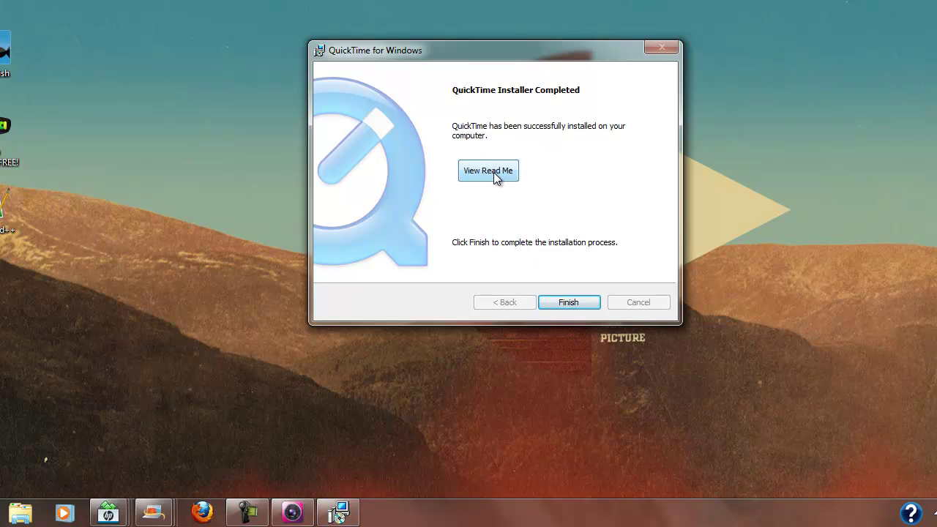
pyautogui.click(569, 301)
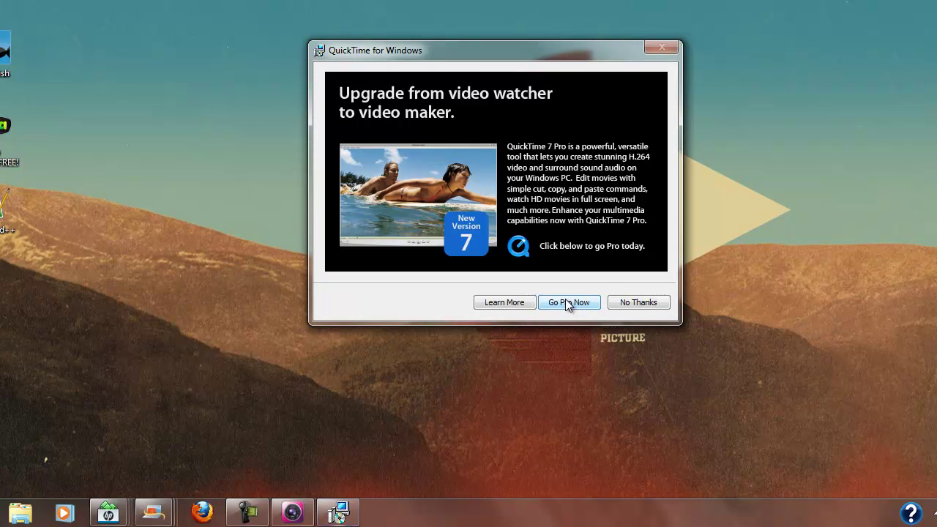
pyautogui.click(638, 302)
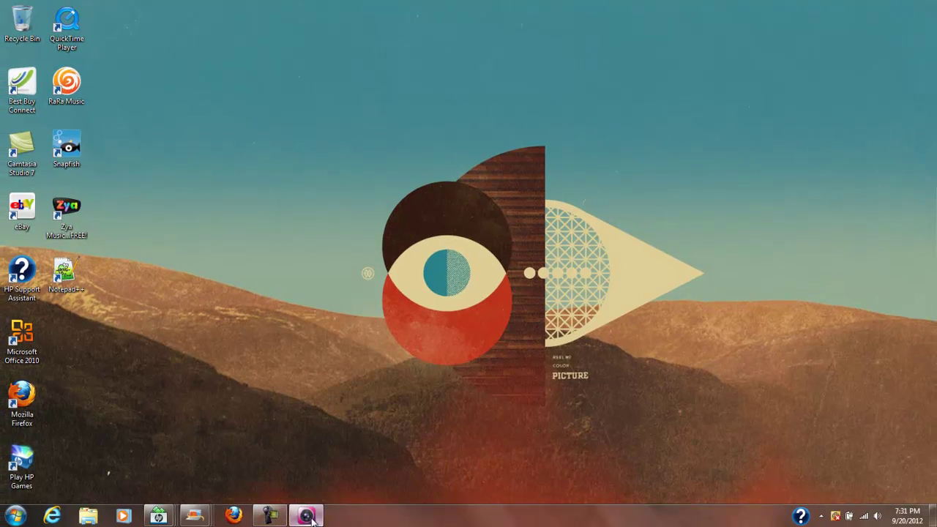
# - Retry importing clip 010 in Vegas, dismiss the error, and quit Vegas past the trial prompt
pyautogui.click(305, 512)
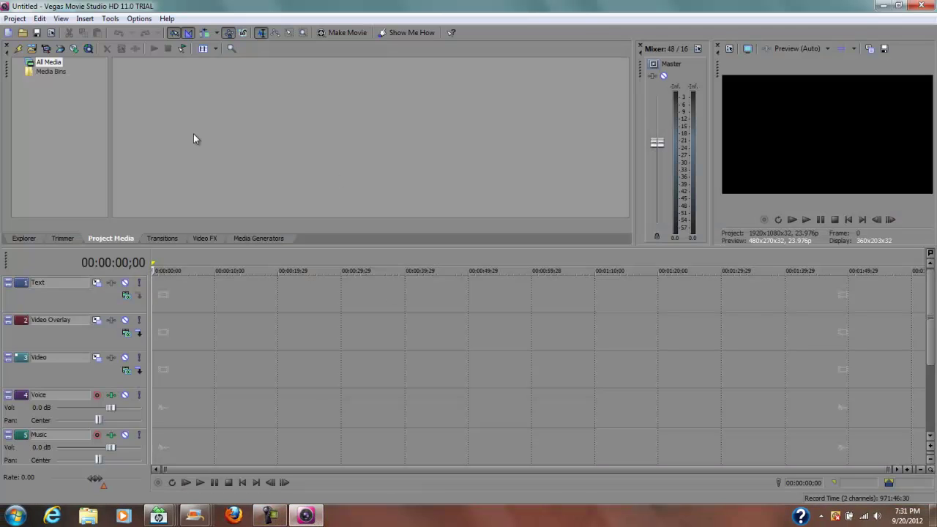
pyautogui.click(31, 49)
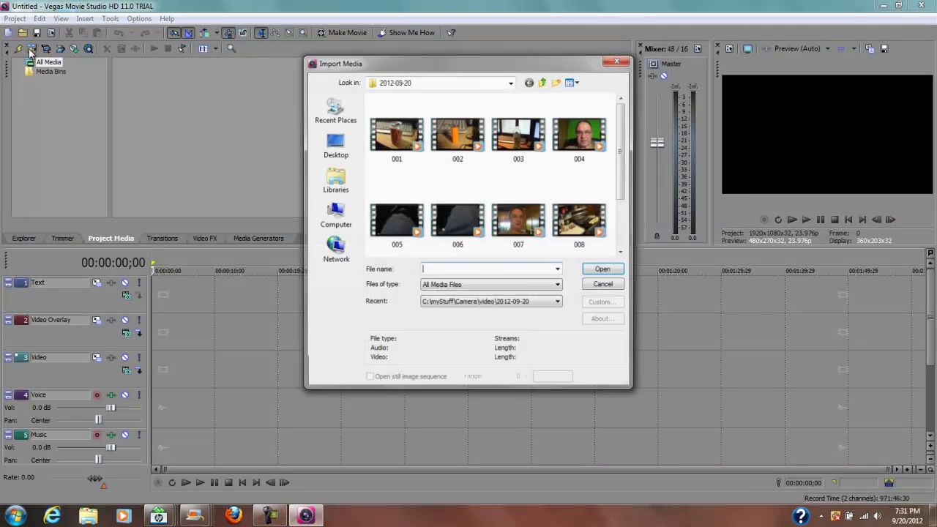
pyautogui.click(620, 252)
pyautogui.doubleClick(464, 227)
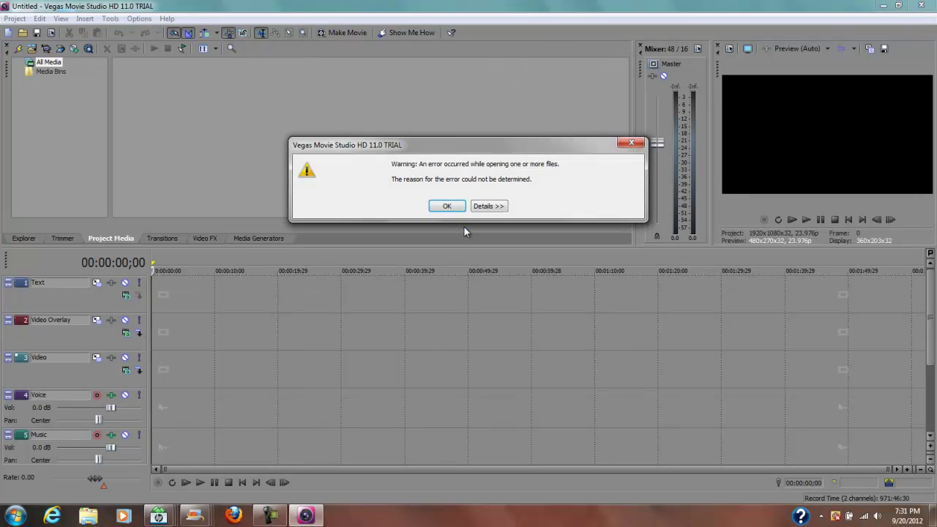
pyautogui.click(449, 205)
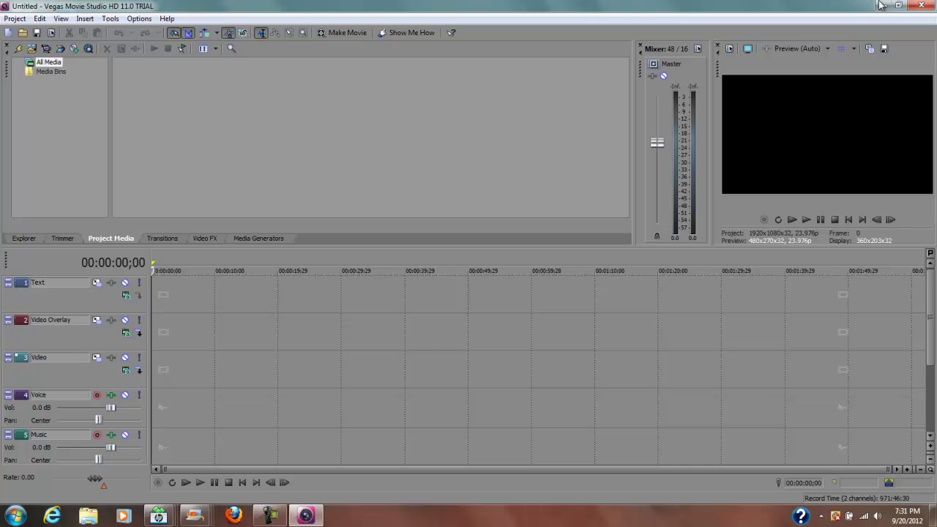
pyautogui.click(927, 8)
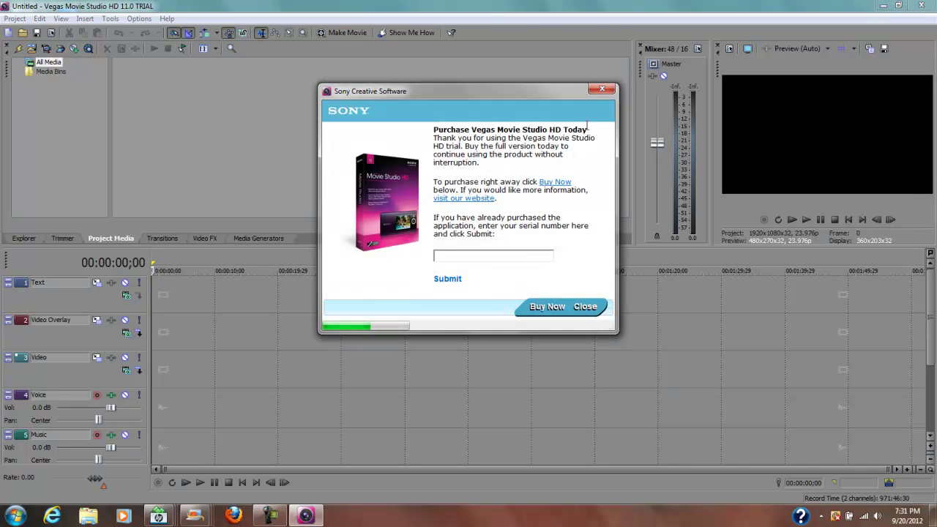
pyautogui.click(591, 307)
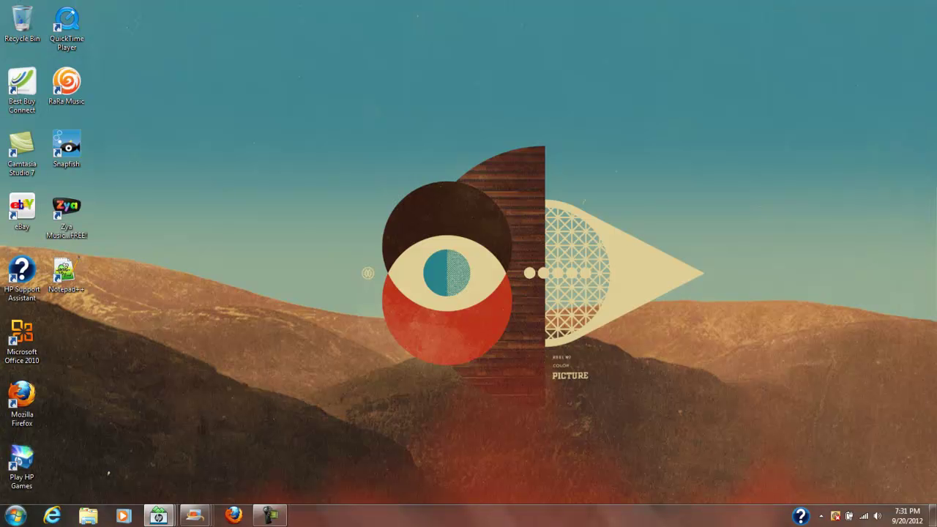
# - Relaunch Vegas, close the Welcome dialog, and import clip 010.MP4 into Project Media
pyautogui.click(15, 516)
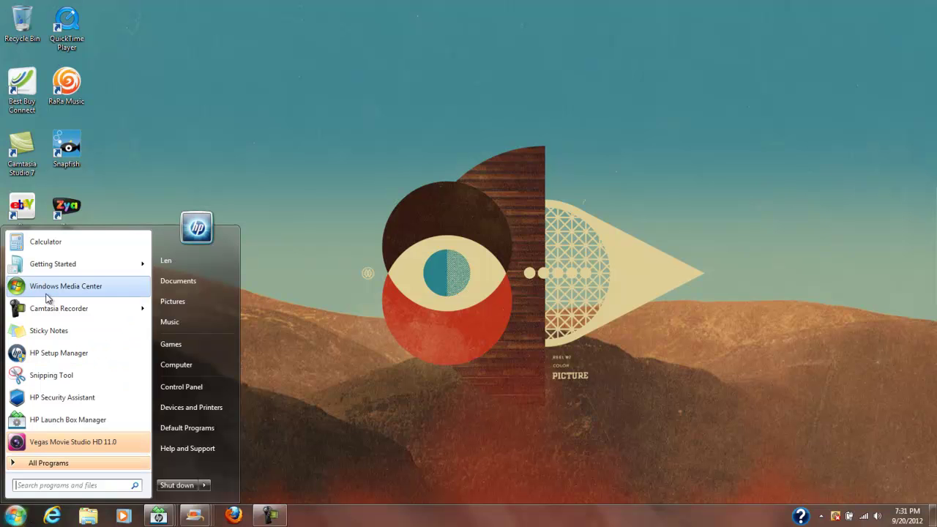
pyautogui.click(51, 443)
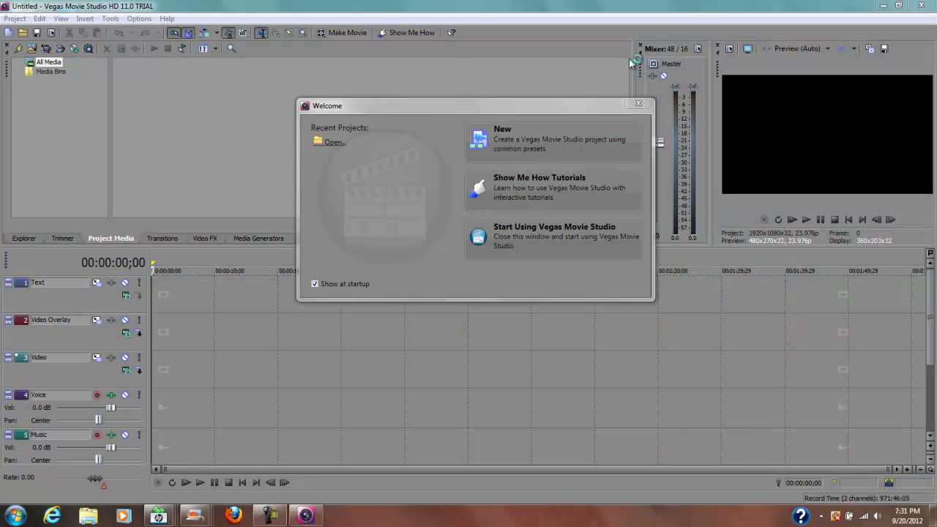
pyautogui.click(638, 103)
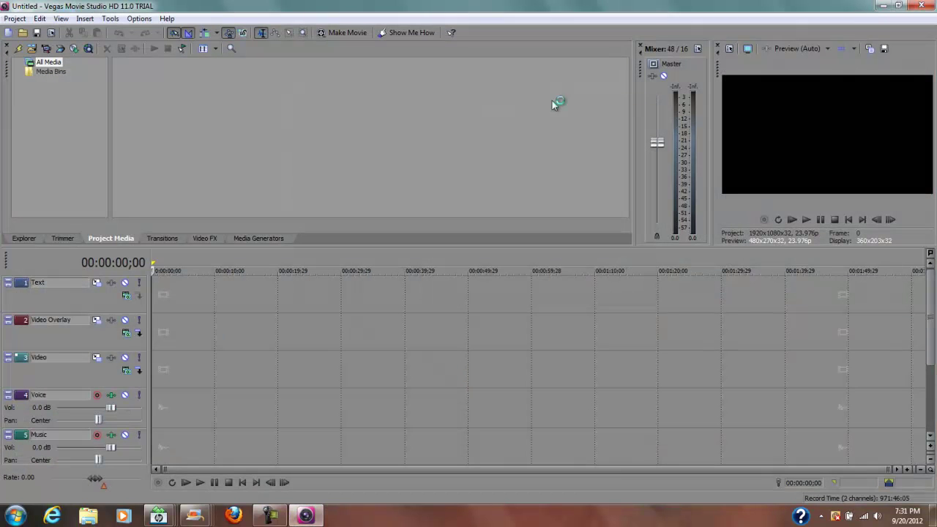
pyautogui.click(33, 49)
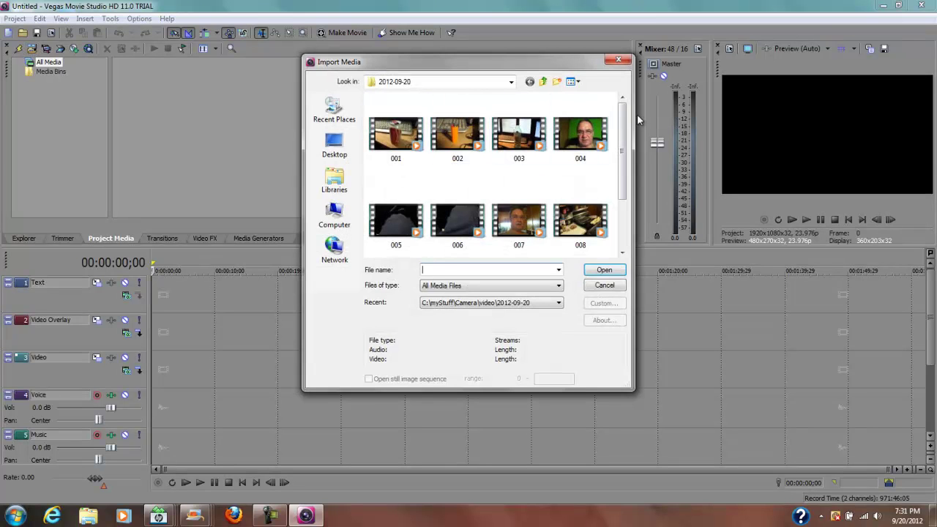
pyautogui.scroll(-2, 457, 224)
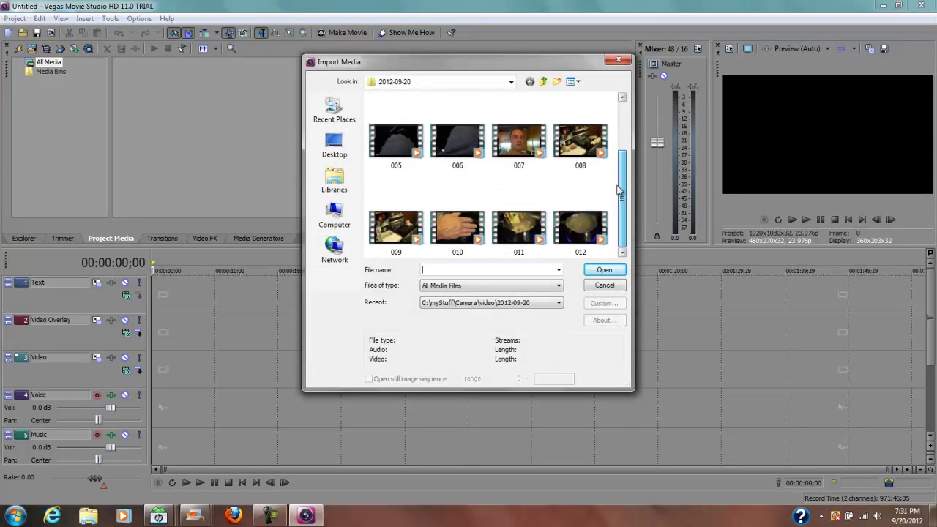
pyautogui.doubleClick(457, 225)
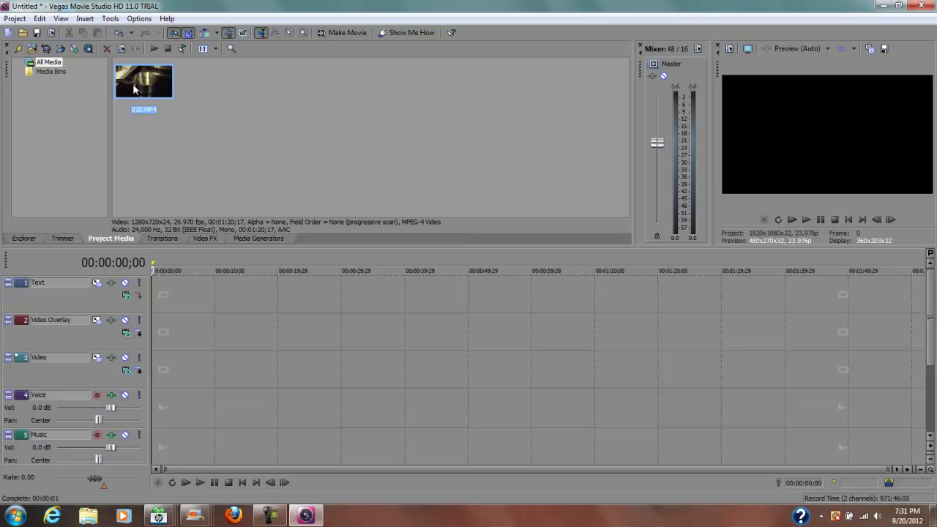
# - Drag 010.MP4 onto the Video and Voice tracks and play it, pausing at 00:00:04;12
pyautogui.moveTo(157, 98); pyautogui.dragTo(159, 364)
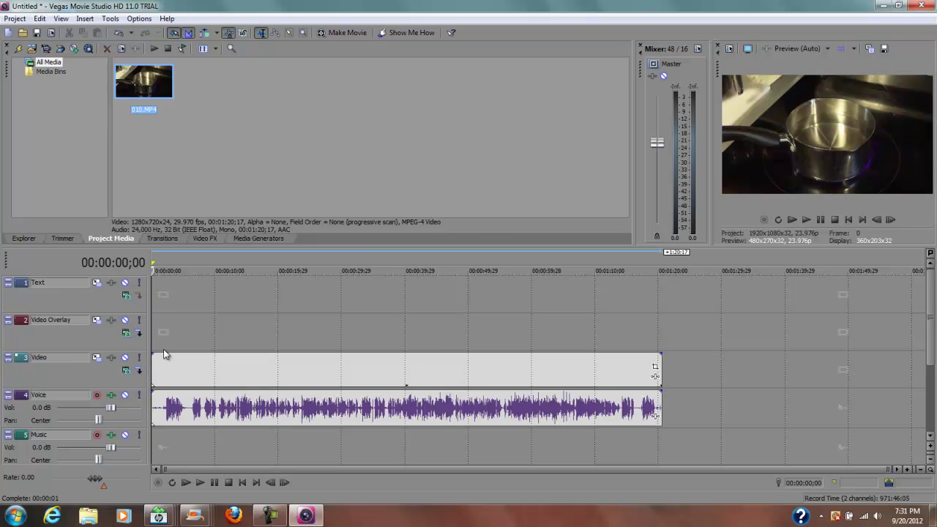
pyautogui.click(807, 220)
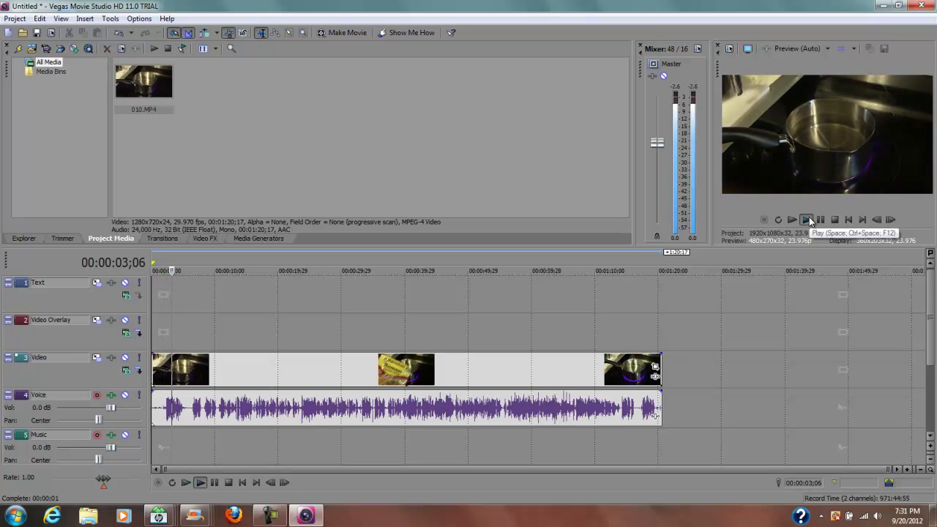
pyautogui.click(820, 220)
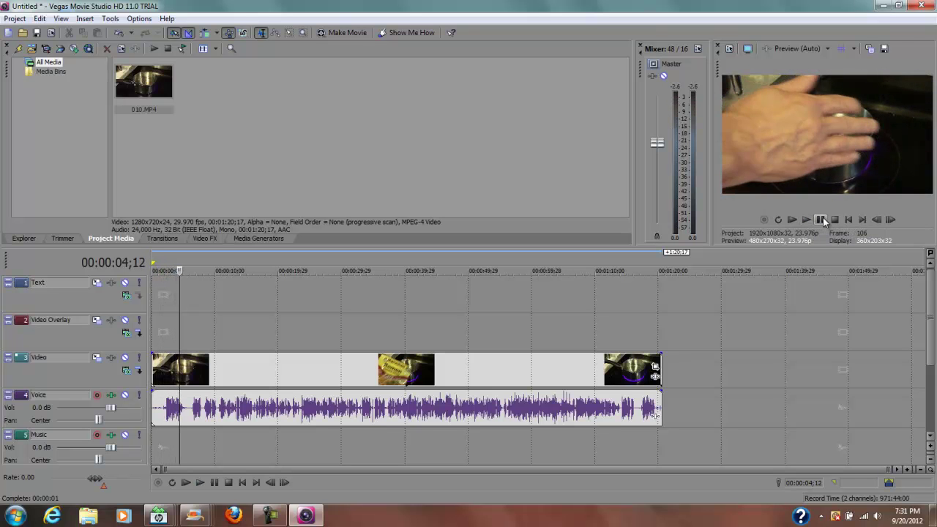
# - Minimize the Vegas Movie Studio window, leaving the clip on its timeline
pyautogui.click(884, 6)
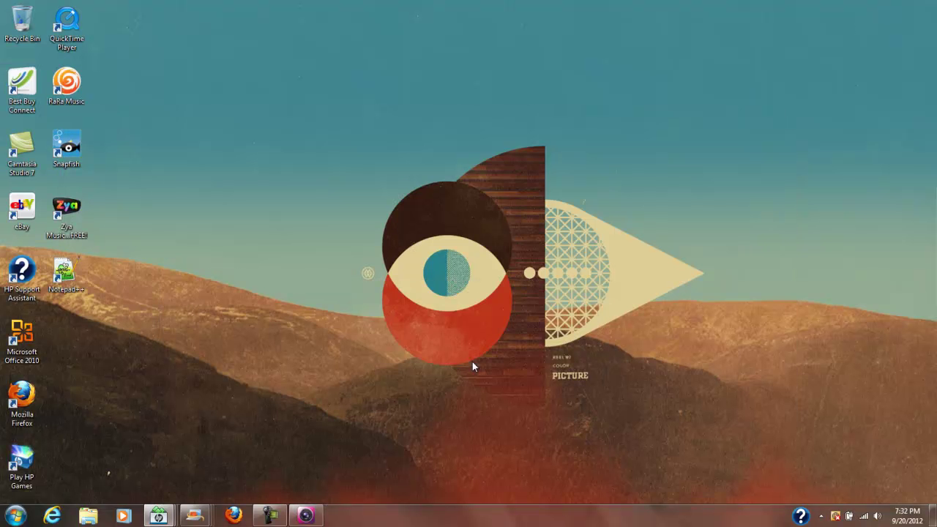
pyautogui.click(306, 516)
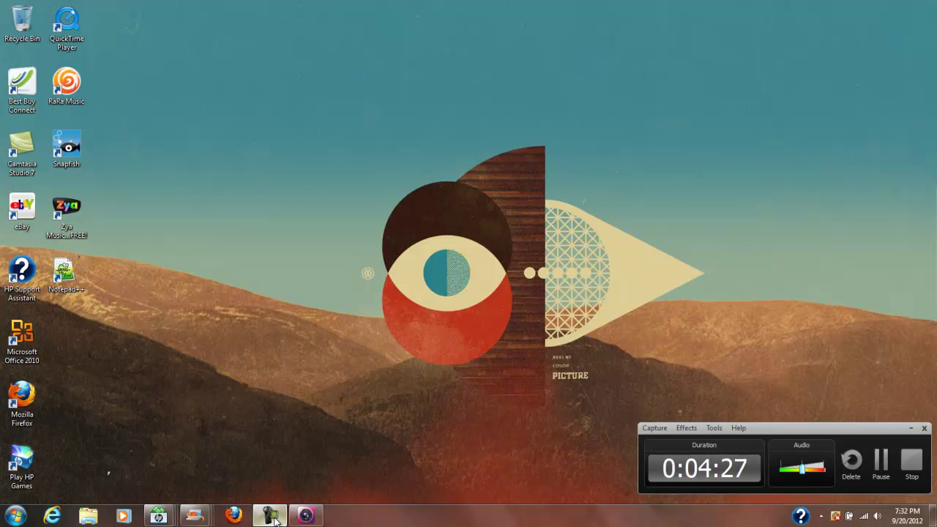